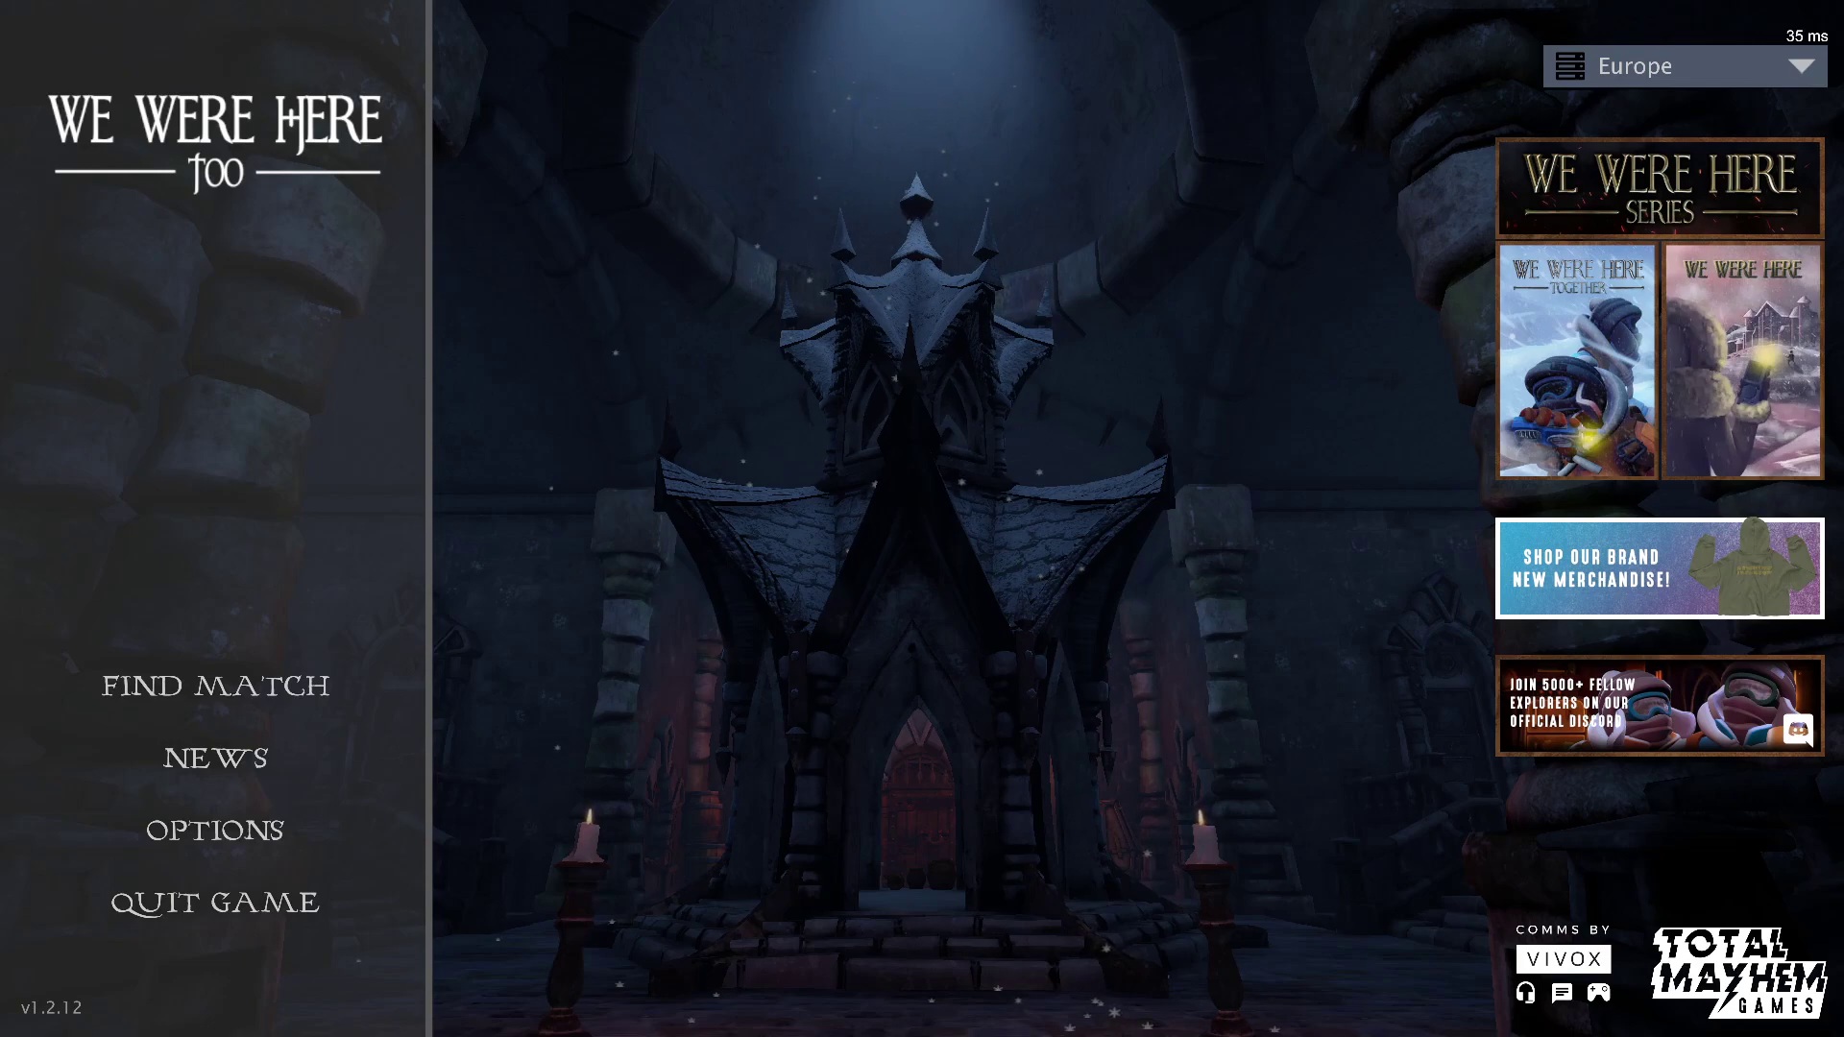
Restore the default audio levels, raising Music Volume from silent to about a quarter
{"action": "left_click", "coordinate": [215, 829]}
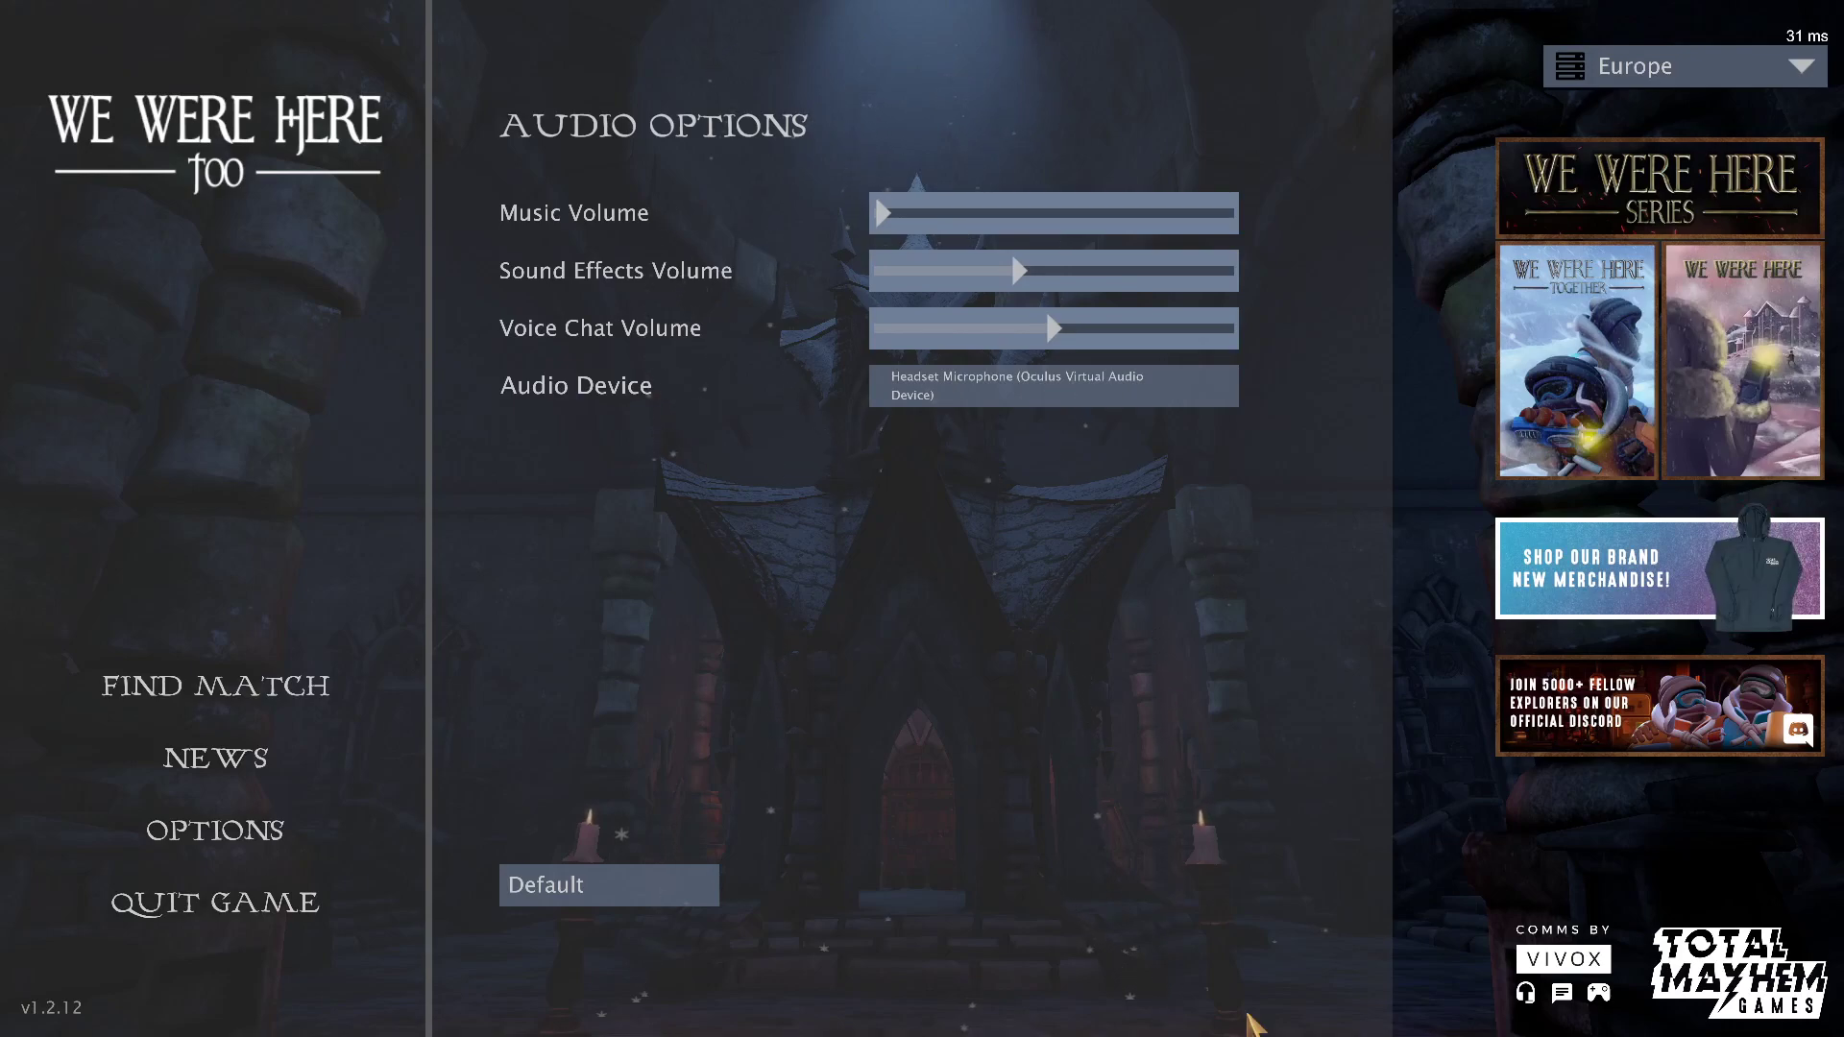
{"action": "left_click", "coordinate": [689, 889]}
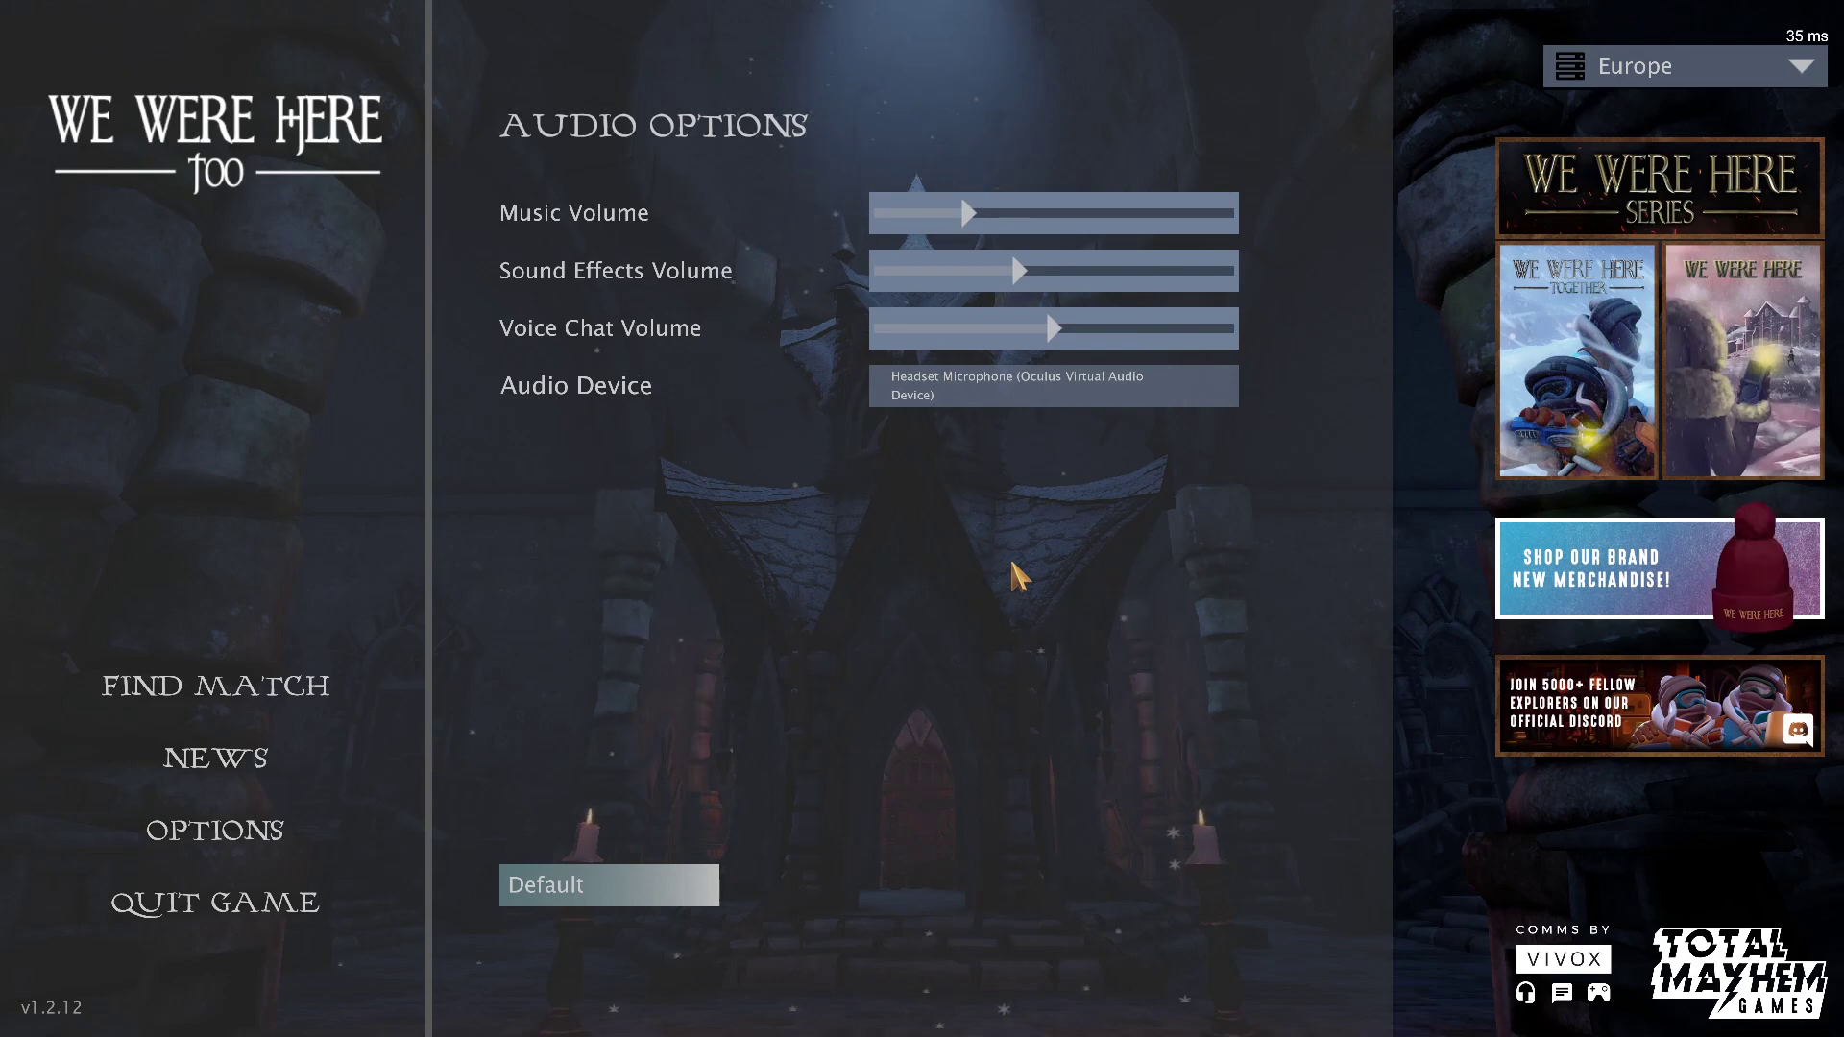
{"action": "left_click_drag", "start_coordinate": [969, 212], "coordinate": [879, 213]}
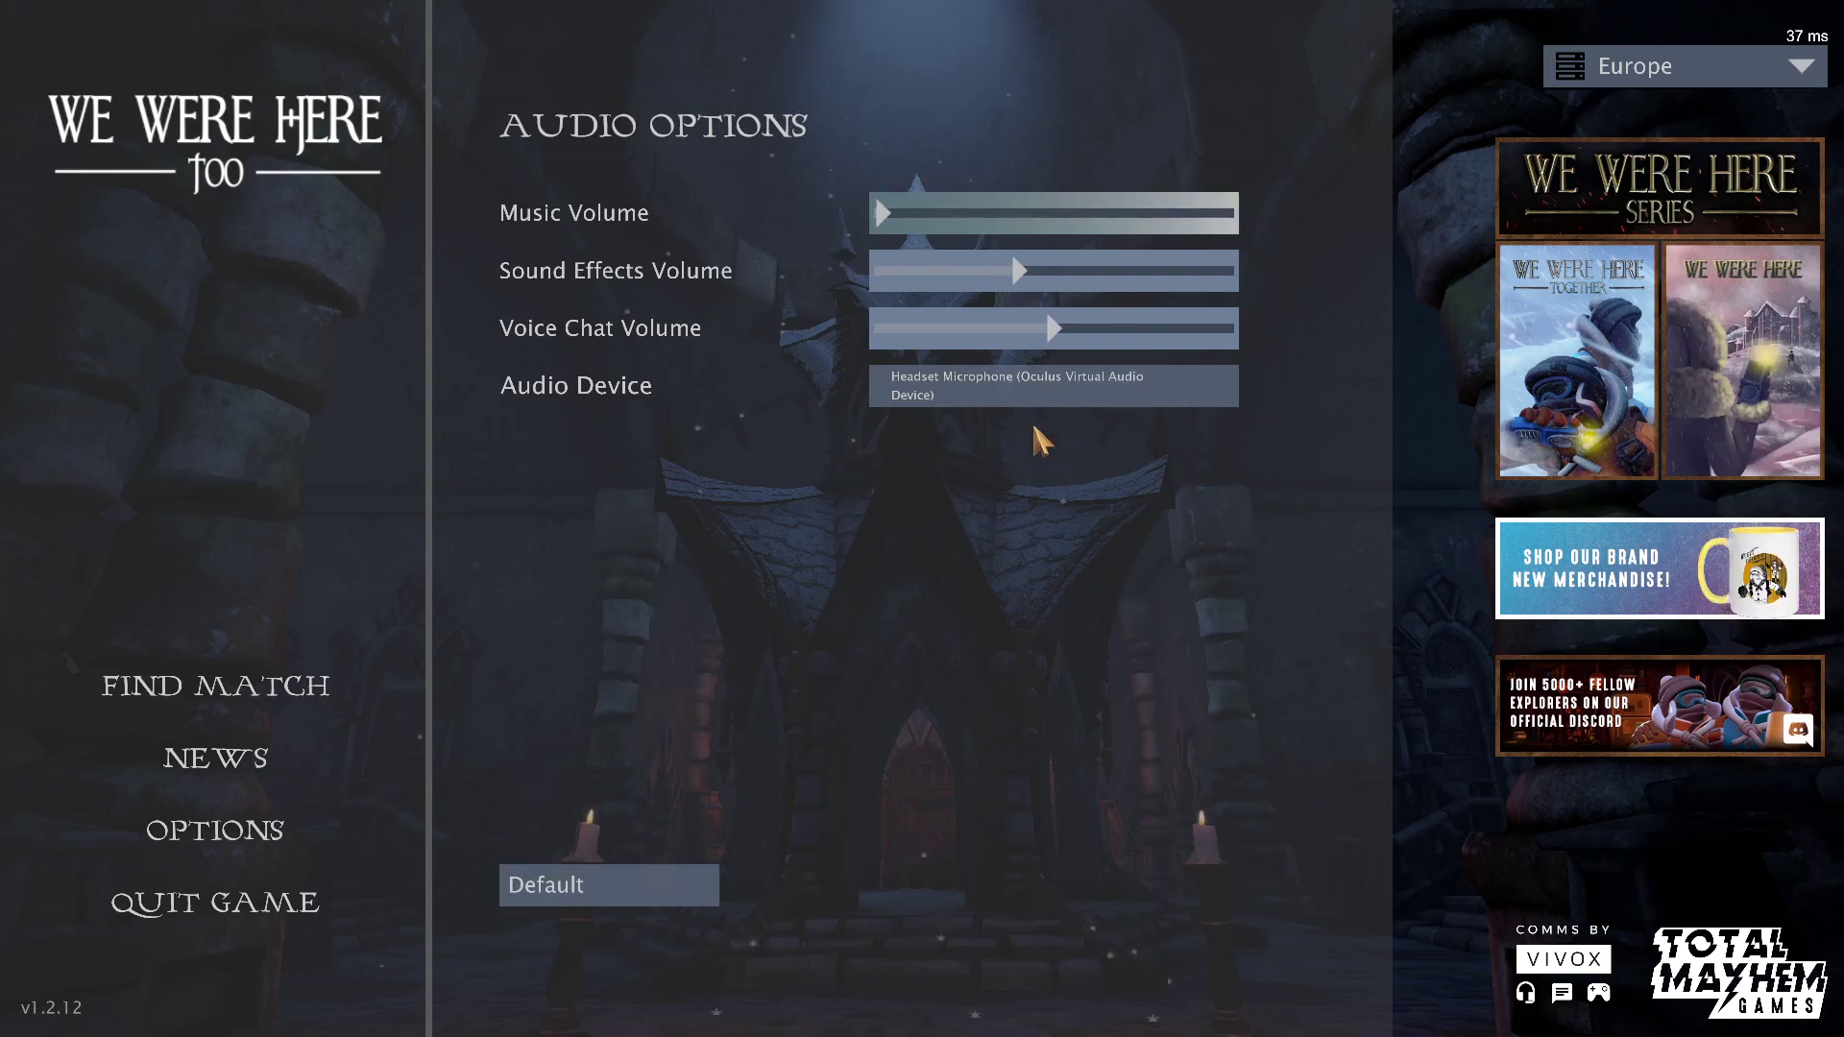
{"action": "left_click", "coordinate": [668, 874]}
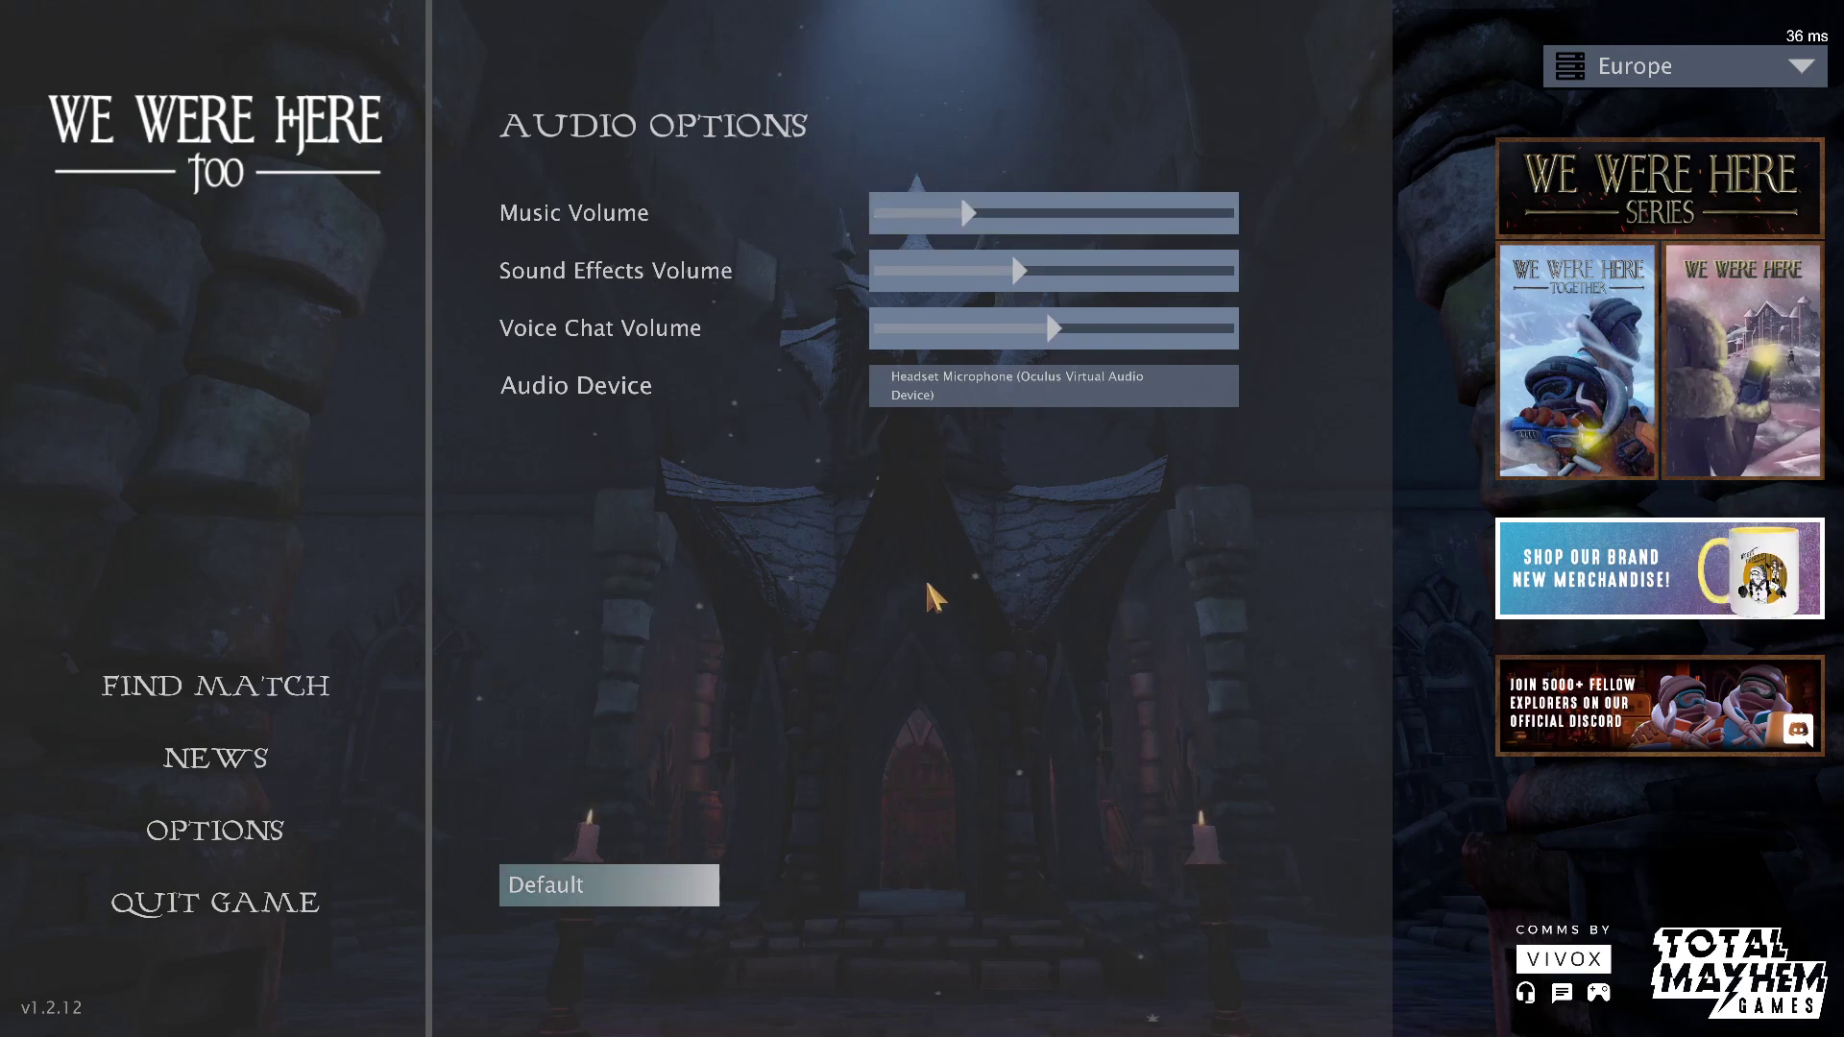